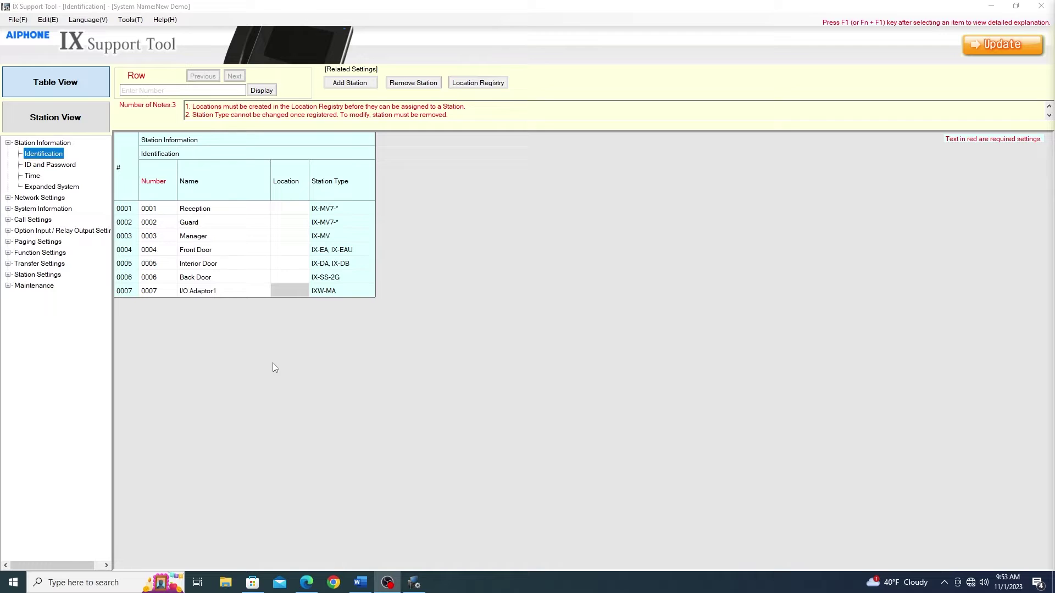
# Step: On the SIF page, enable SIF for station 0001 Reception with IPv4 destination 192.168.1.15
pyautogui.click(9, 253)
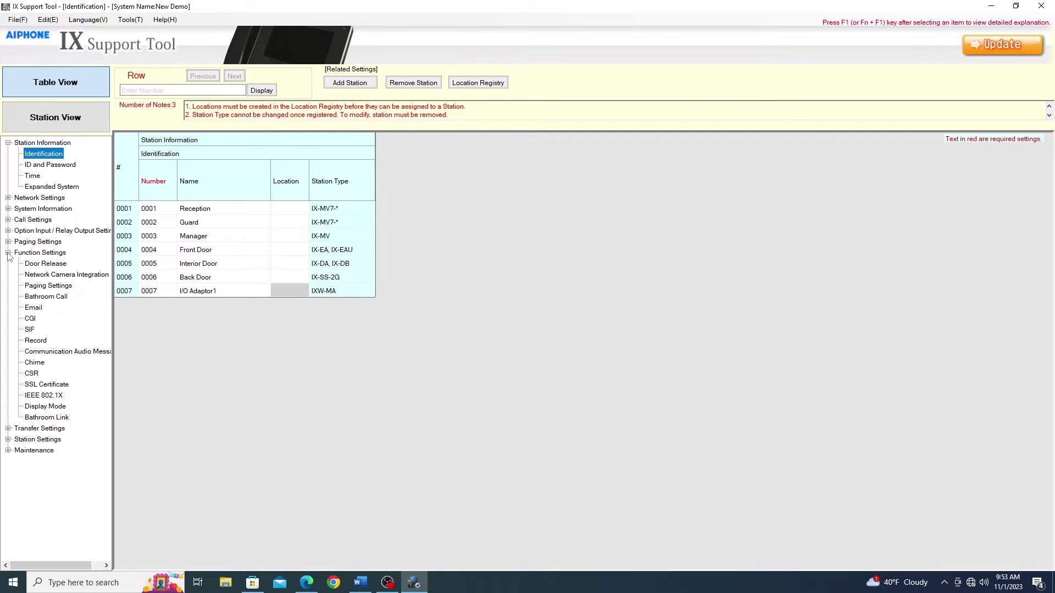
pyautogui.click(32, 330)
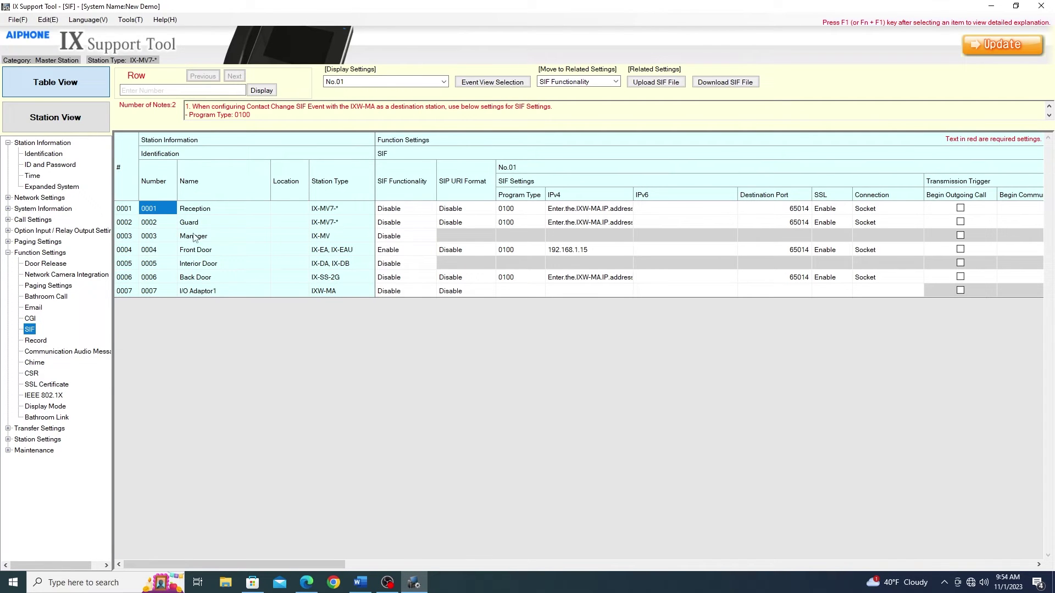
pyautogui.click(423, 209)
pyautogui.click(432, 209)
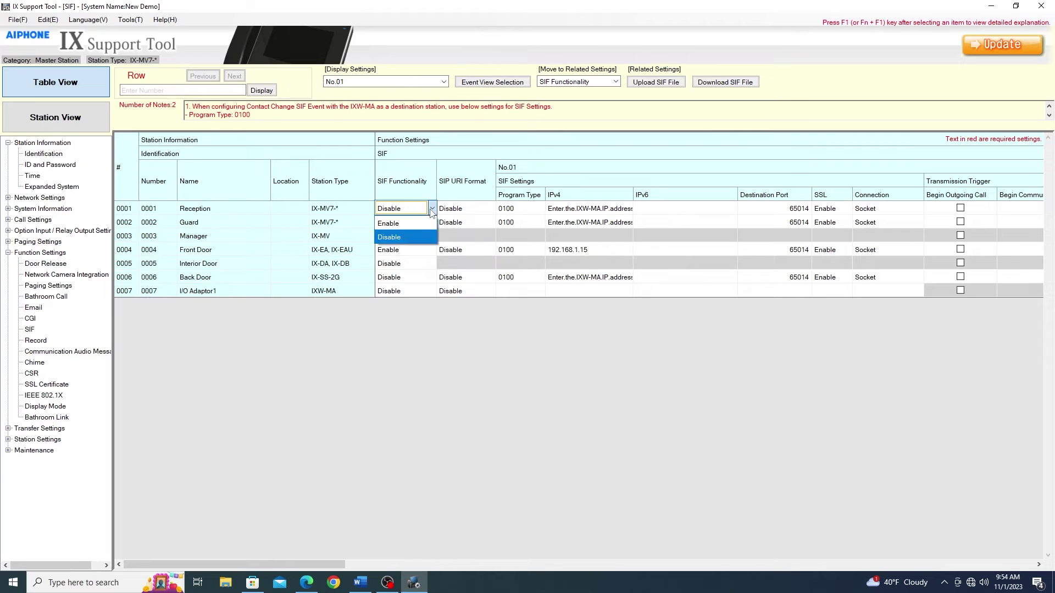
pyautogui.click(419, 223)
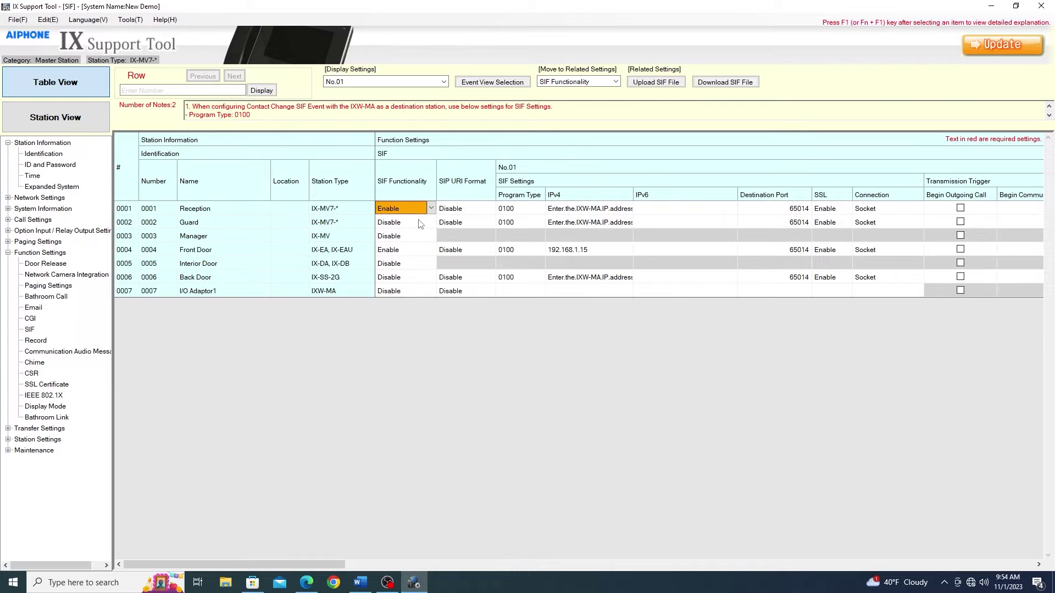
pyautogui.click(562, 209)
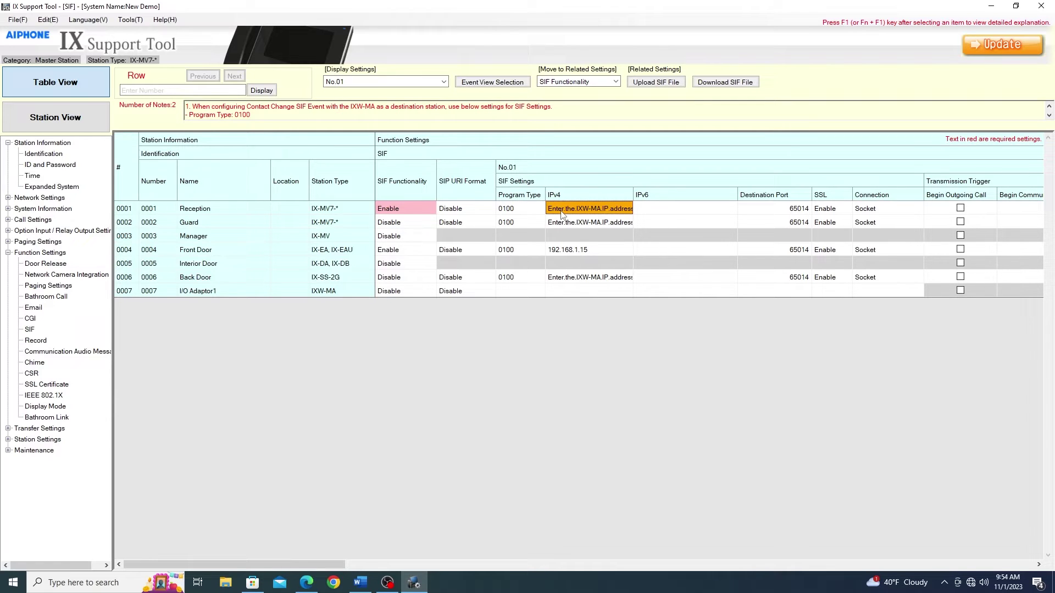
pyautogui.write('192.168.1.15')
pyautogui.press('Tab')
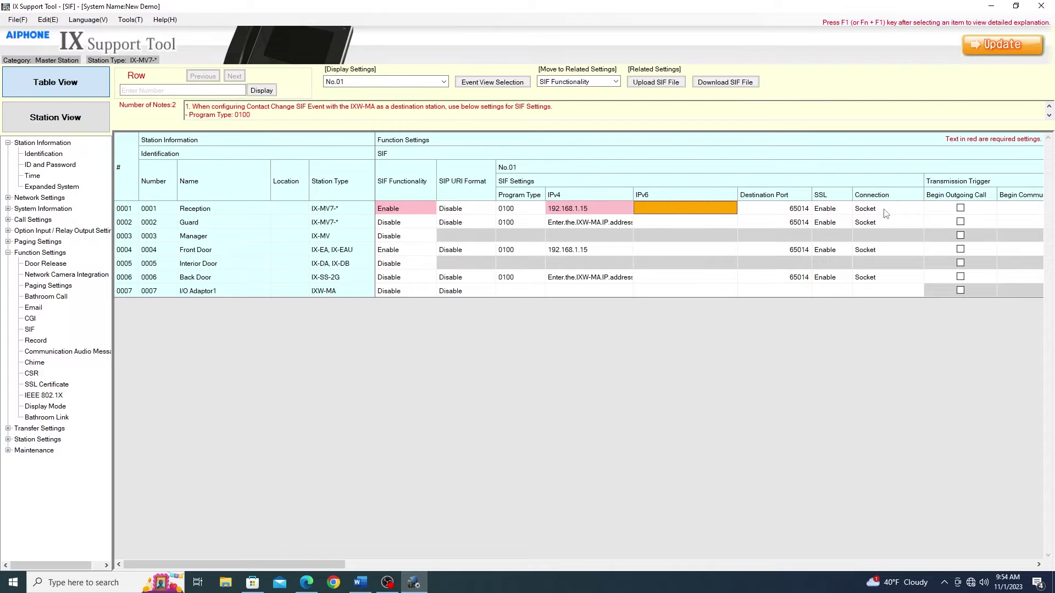
# Step: Check the Transmission Triggers, save Reception's SIF settings, then return to the IPv4 columns
pyautogui.moveTo(335, 566); pyautogui.dragTo(461, 570)
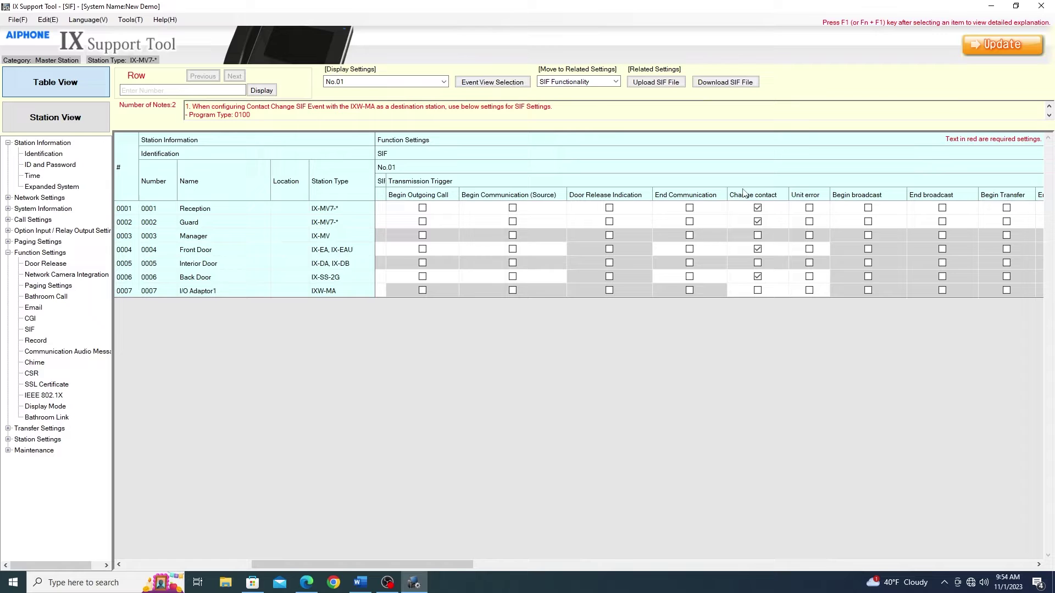
pyautogui.click(989, 46)
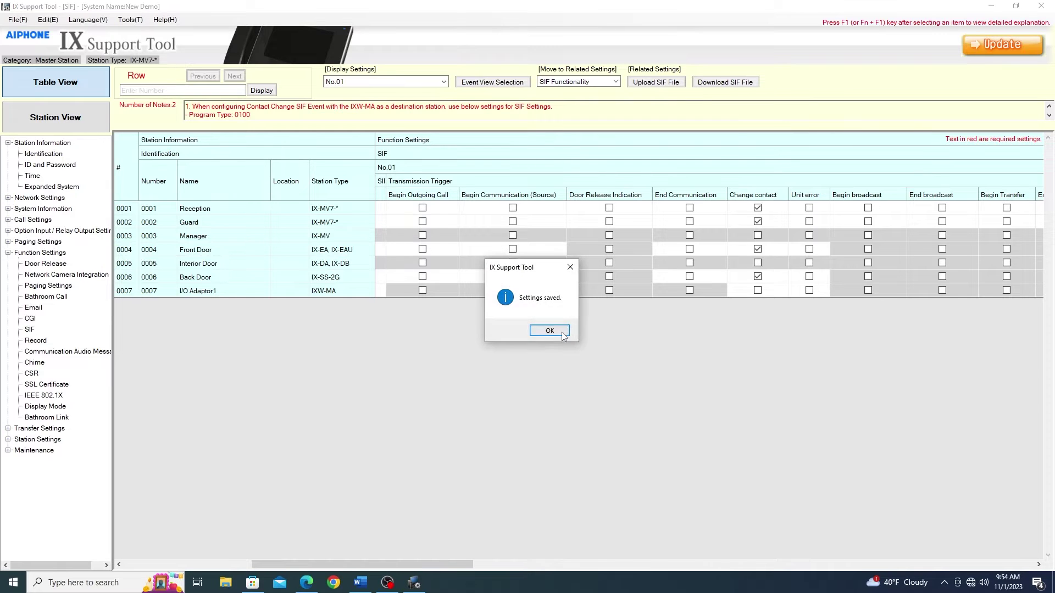
pyautogui.click(562, 333)
pyautogui.moveTo(417, 567); pyautogui.dragTo(246, 567)
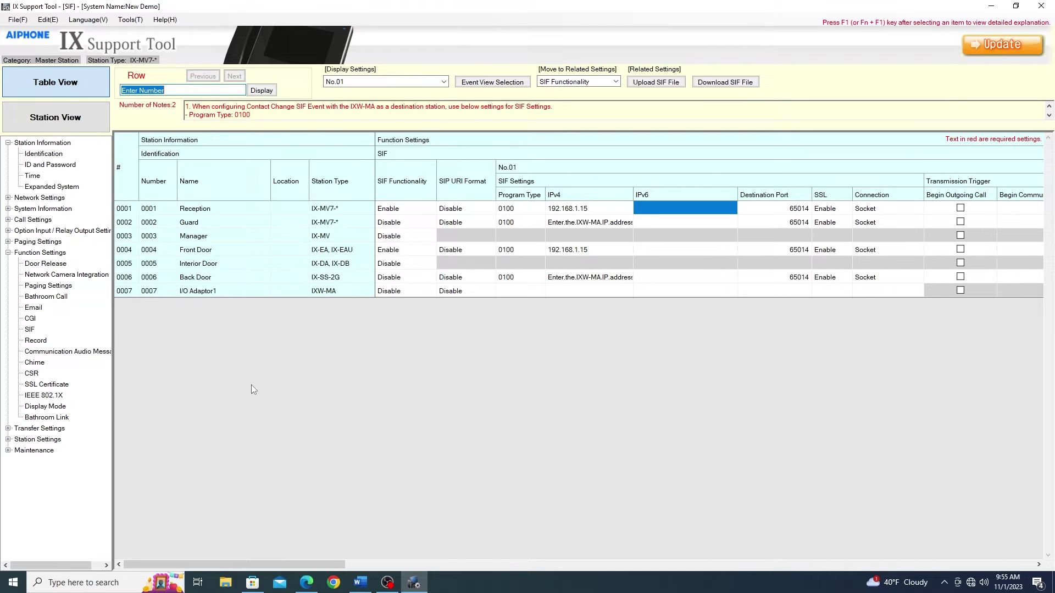
# Step: Open the Relay Output settings table for all stations and display Relay Output 2
pyautogui.click(8, 253)
pyautogui.click(8, 231)
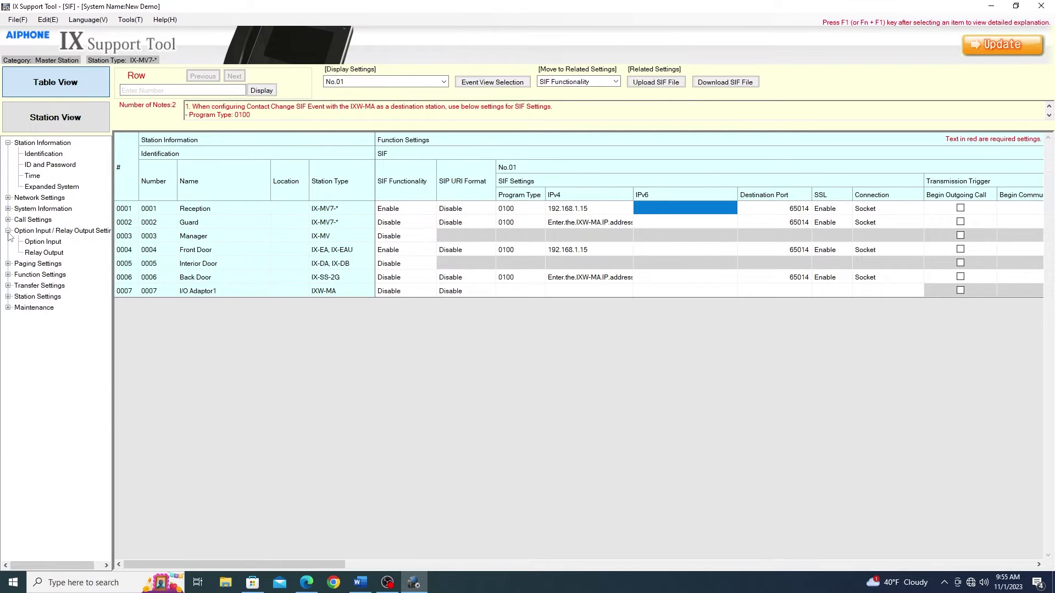
pyautogui.click(51, 254)
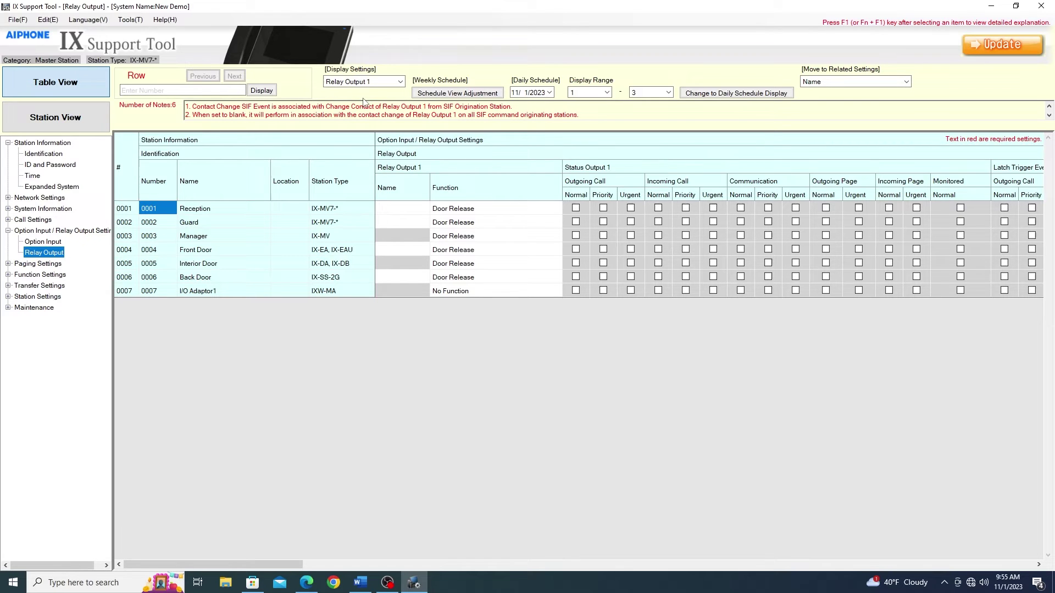
pyautogui.click(376, 83)
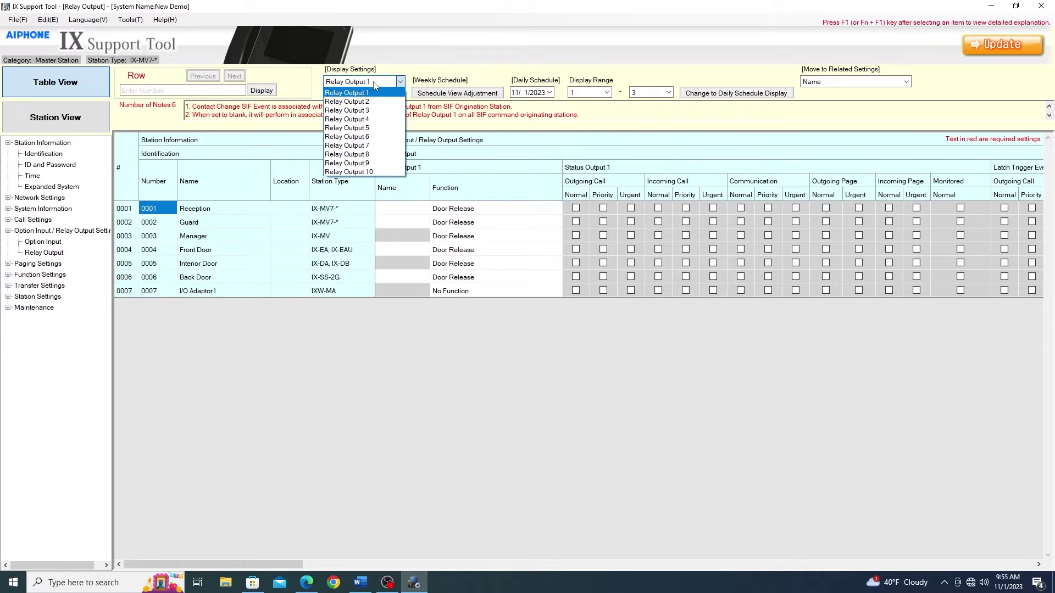
pyautogui.click(368, 102)
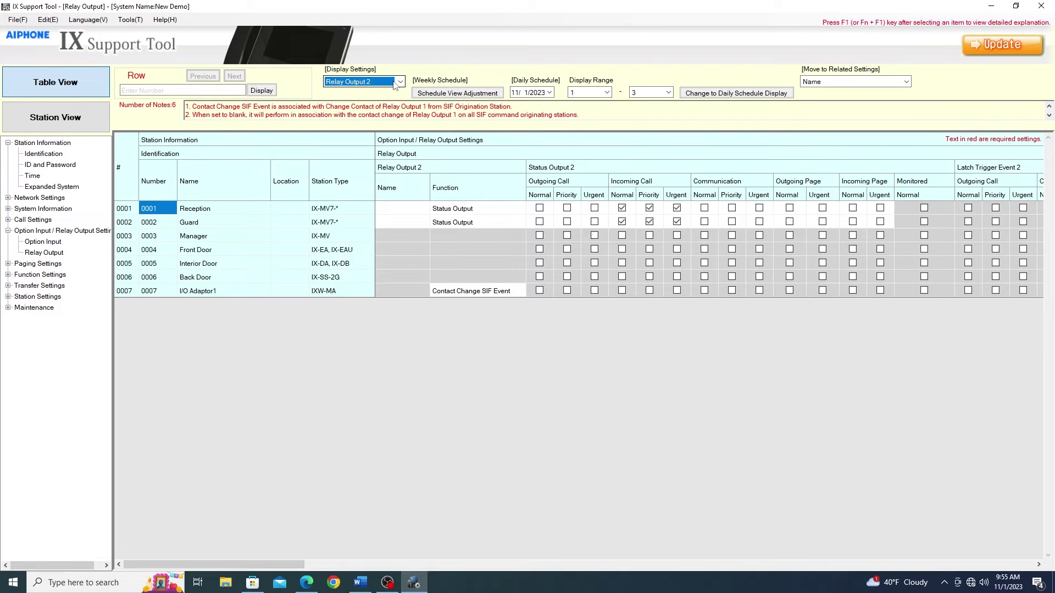
# Step: Set I/O Adaptor1's Relay Output 3 to Contact Change SIF Event, linked to station 0001 Reception
pyautogui.click(394, 84)
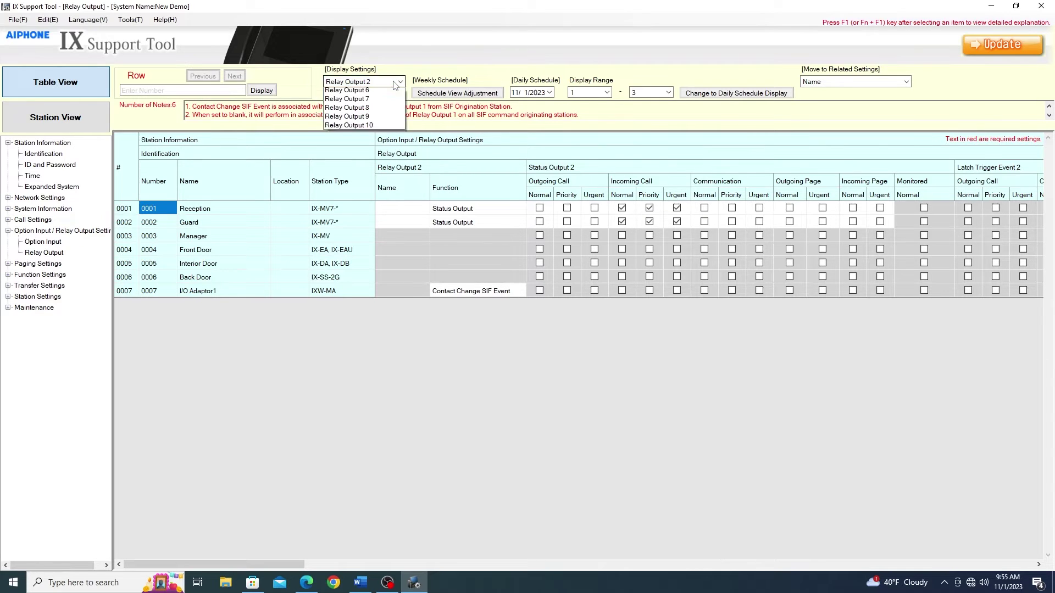
pyautogui.click(370, 110)
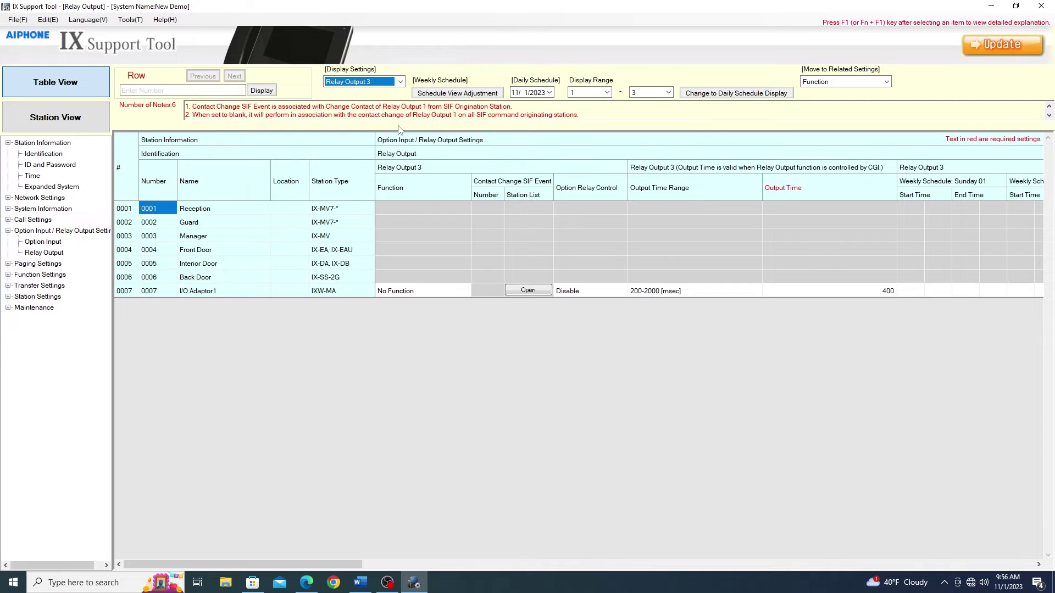
pyautogui.click(461, 292)
pyautogui.click(468, 294)
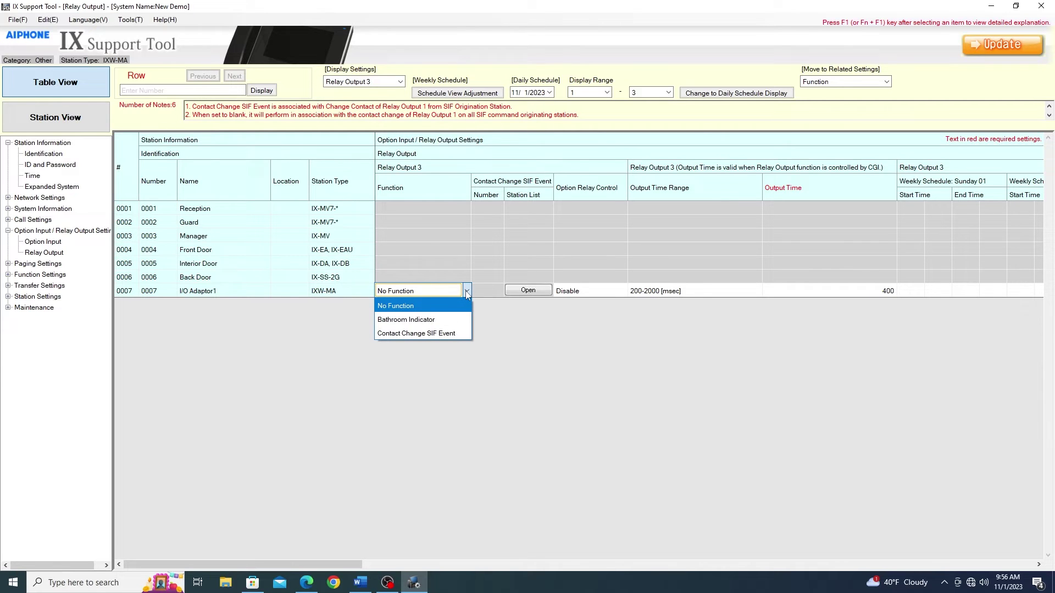
pyautogui.click(452, 333)
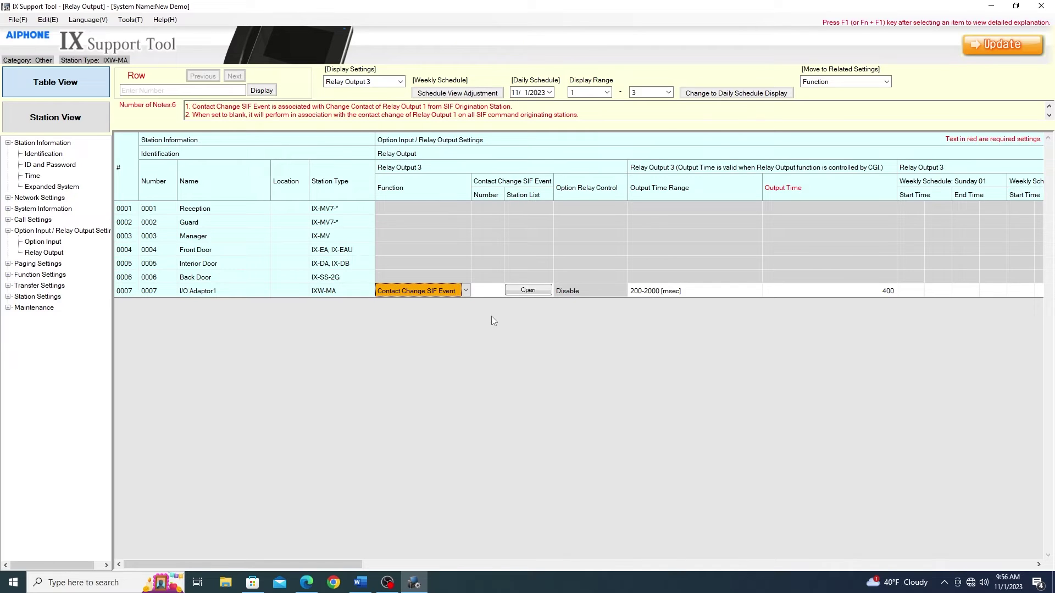
pyautogui.click(525, 292)
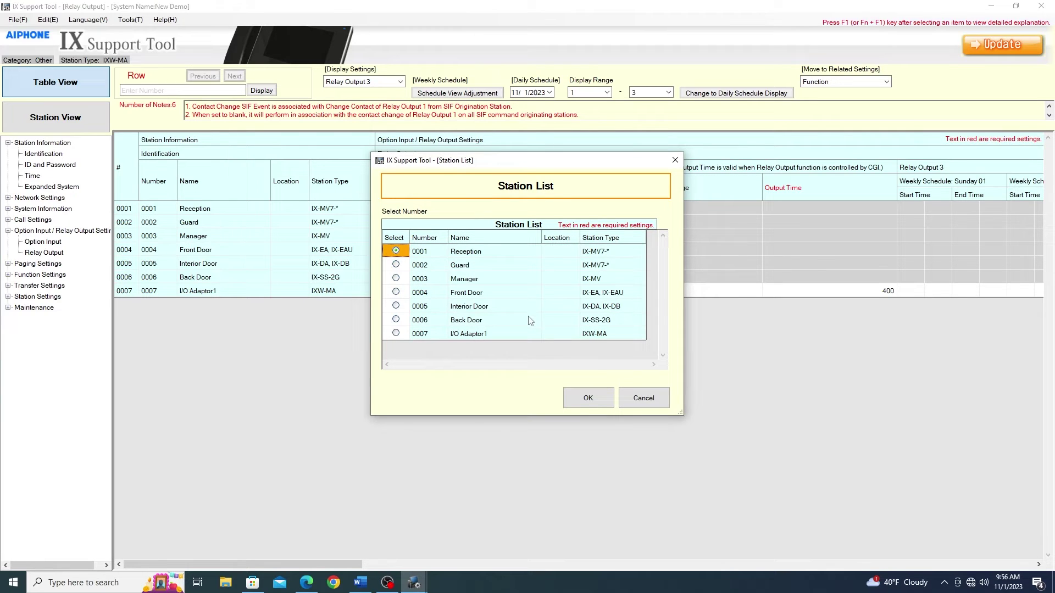
pyautogui.click(588, 398)
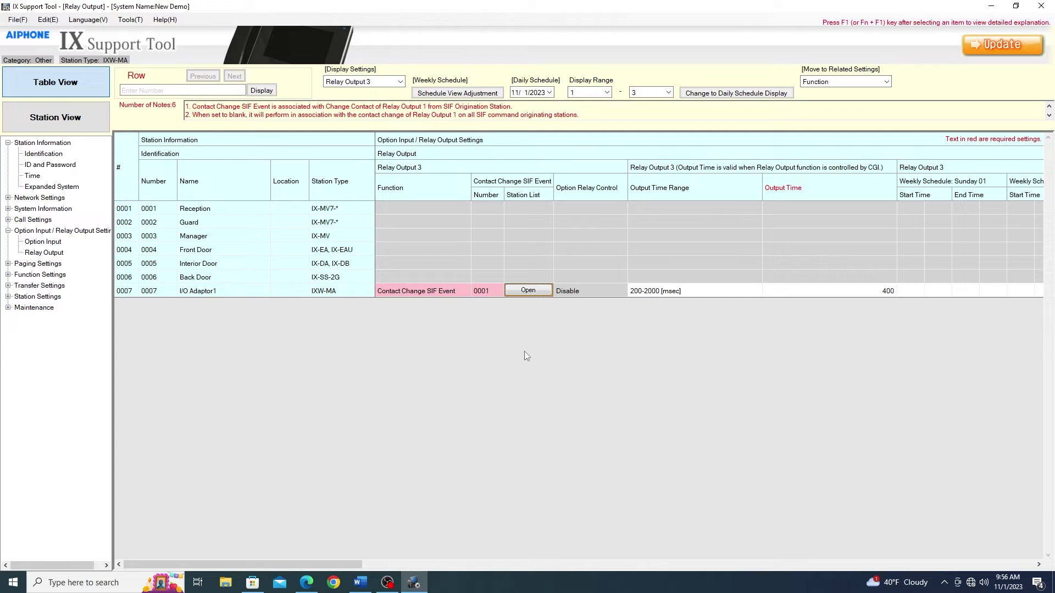
# Step: Save the Relay Output 3 settings and dismiss the Settings saved message
pyautogui.click(1016, 45)
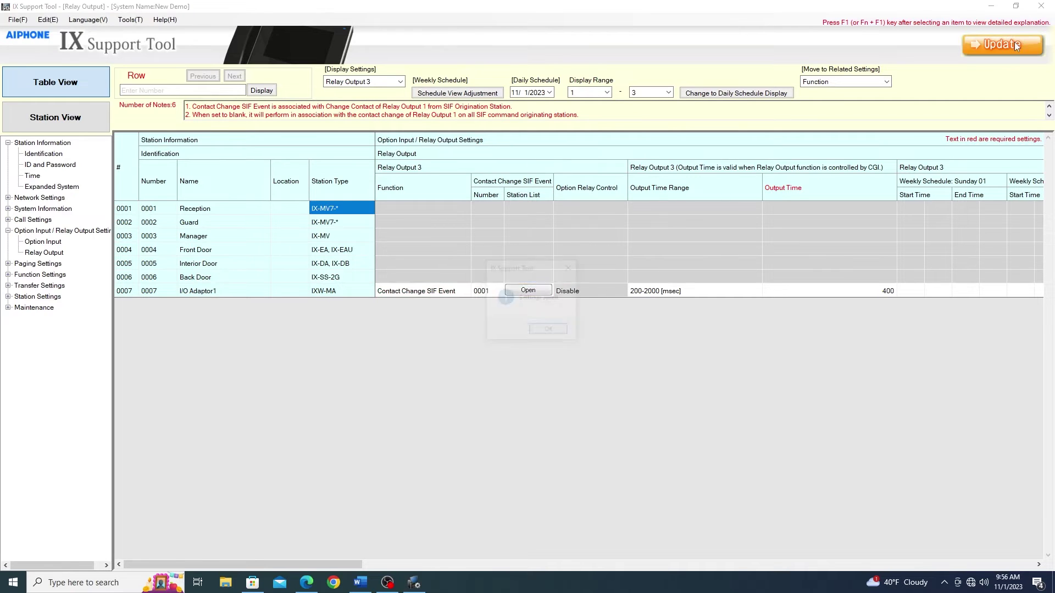
pyautogui.click(547, 331)
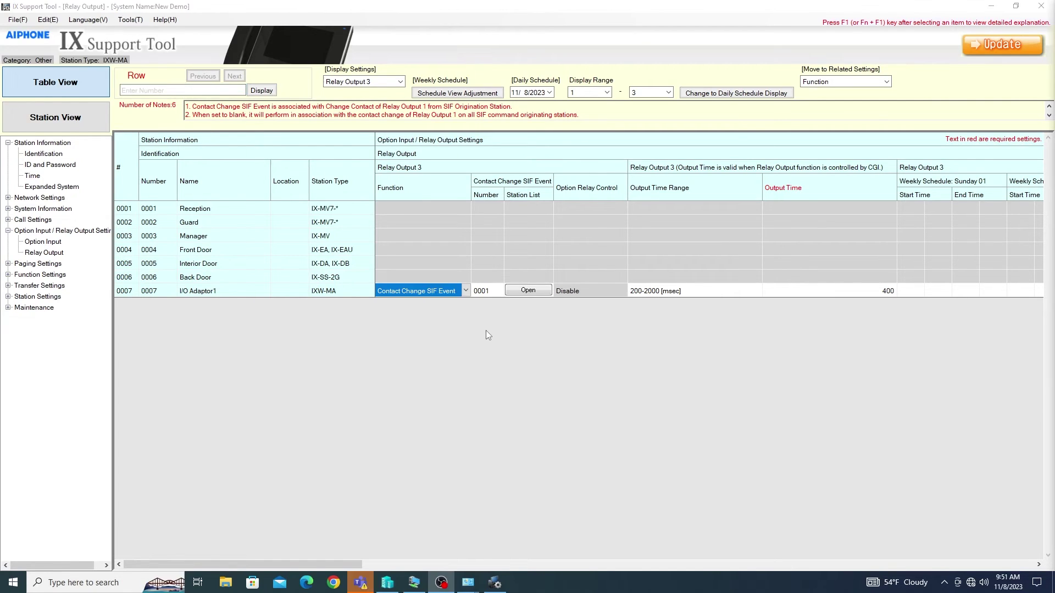
# Step: Rename station 0007 to 'I/O Adaptor1/3' on the Identification page and save
pyautogui.click(44, 154)
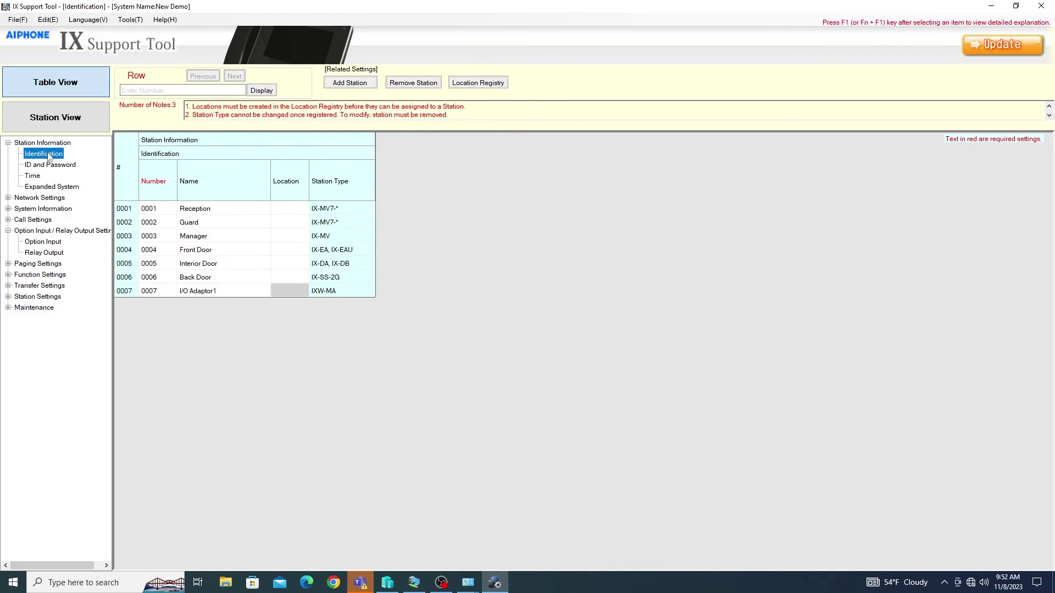
pyautogui.click(226, 290)
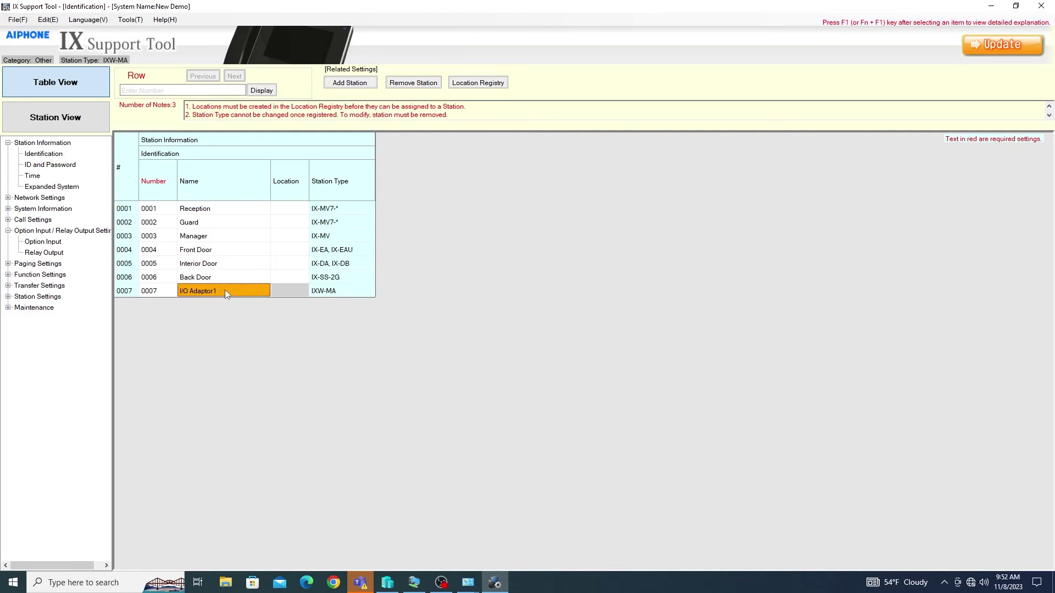
pyautogui.click(225, 290)
pyautogui.write('/3')
pyautogui.write('4')
pyautogui.press('BackSpace')
pyautogui.press('BackSpace')
pyautogui.click(969, 54)
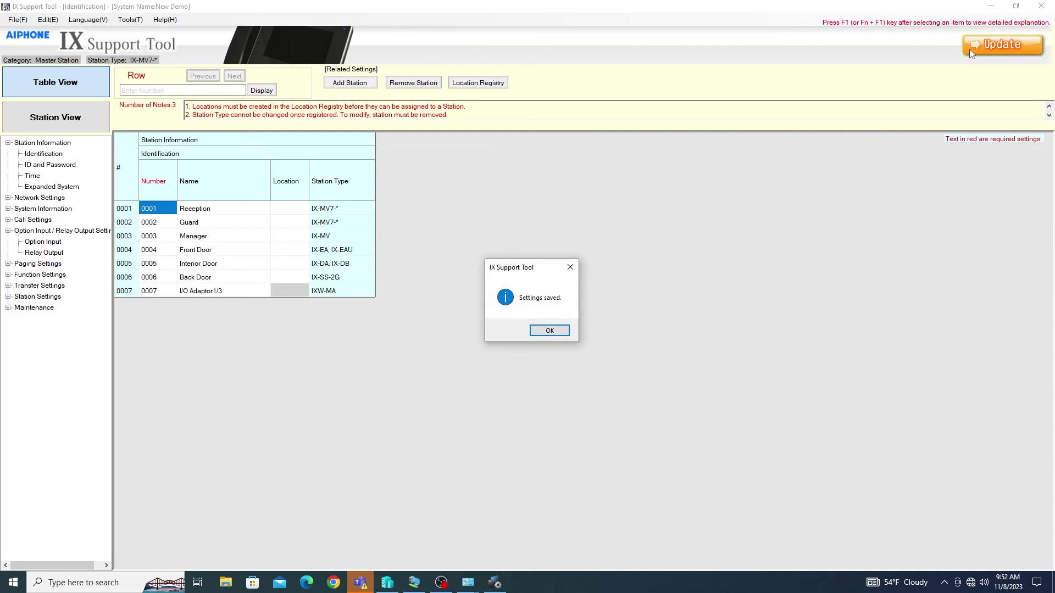
# Step: Upload the settings file to all seven stations and confirm the upload completed
pyautogui.click(549, 330)
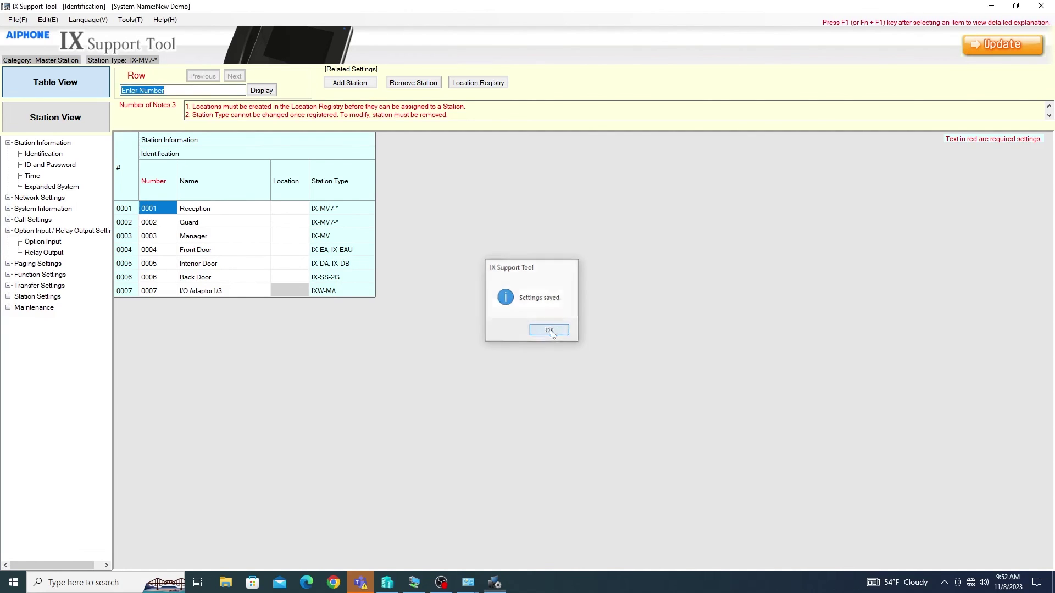
pyautogui.click(17, 20)
pyautogui.click(32, 91)
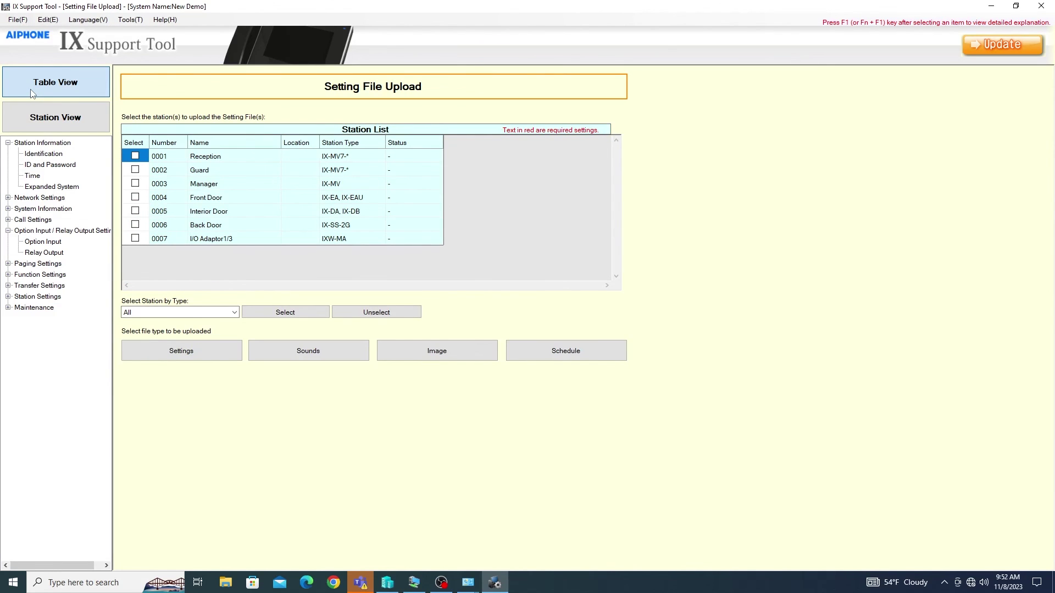
pyautogui.click(268, 311)
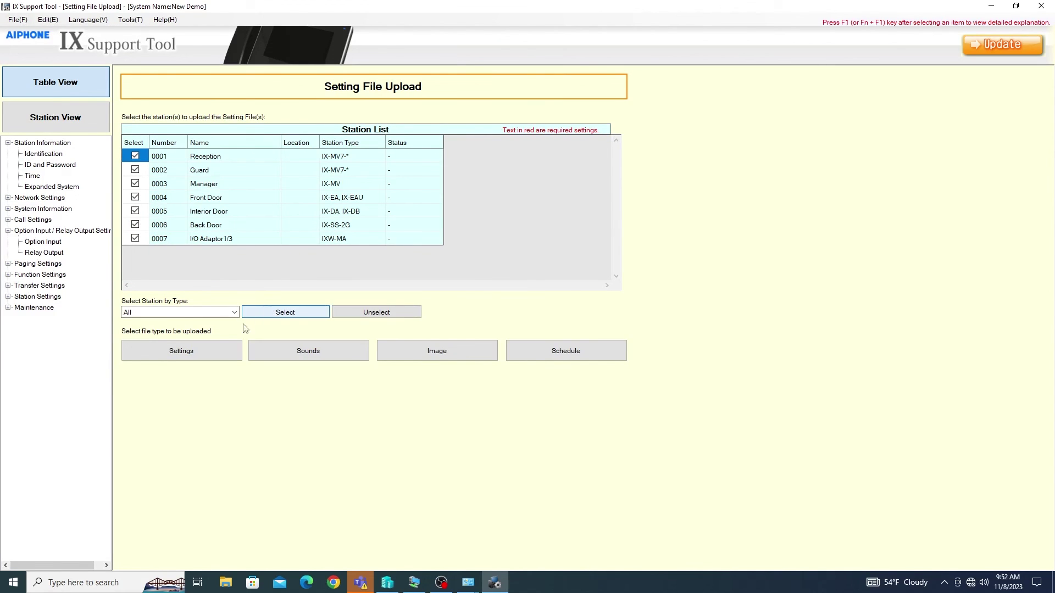
pyautogui.click(205, 352)
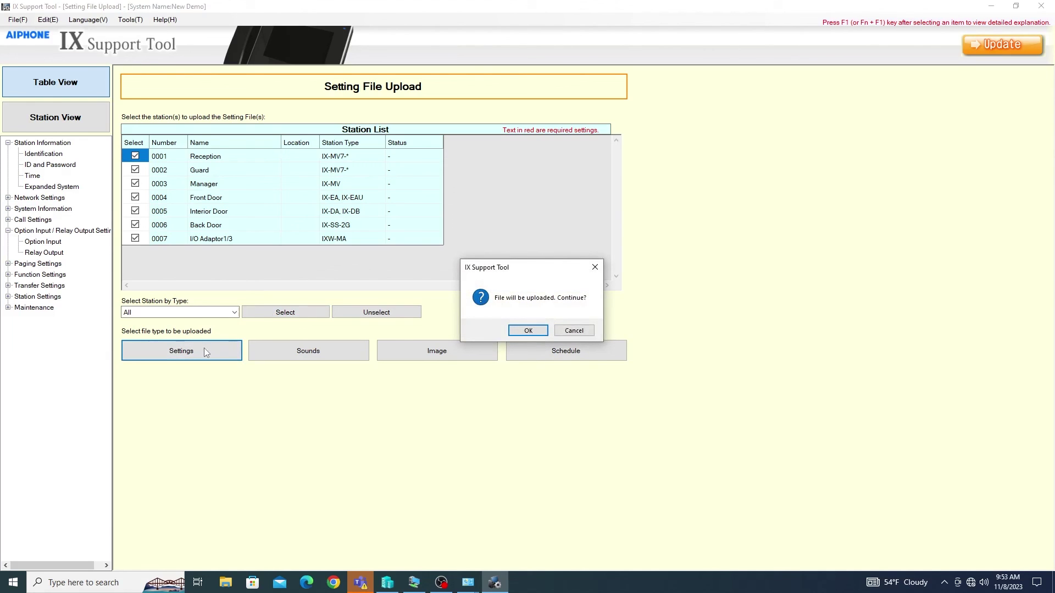
pyautogui.click(521, 331)
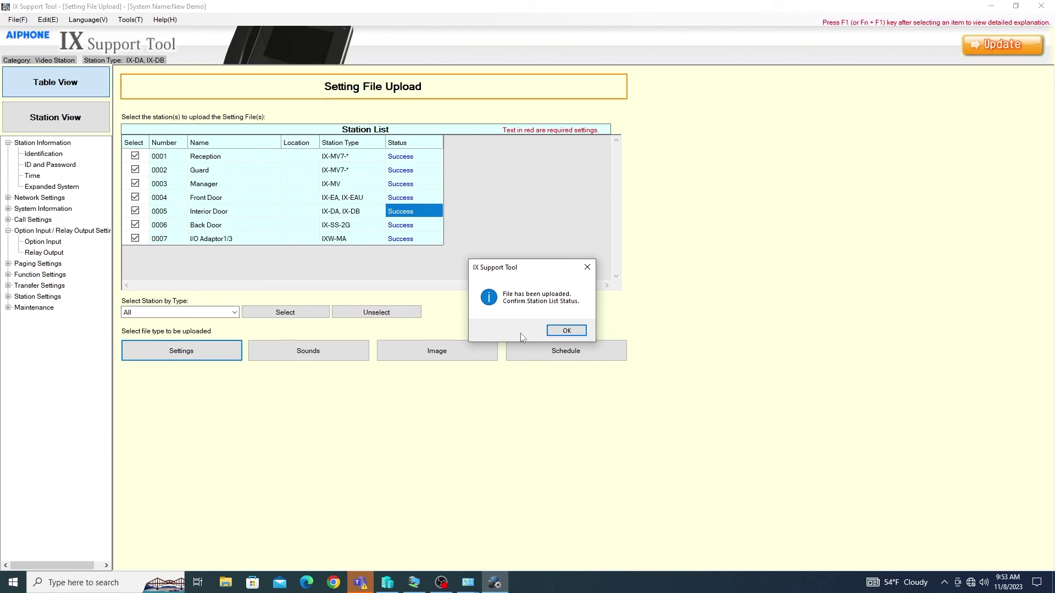
pyautogui.click(556, 331)
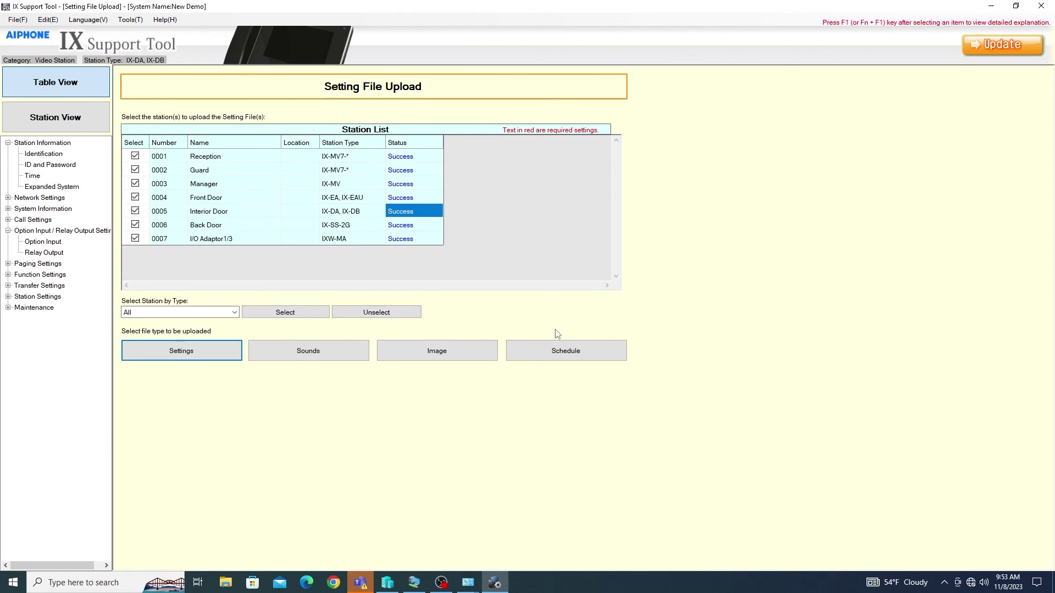